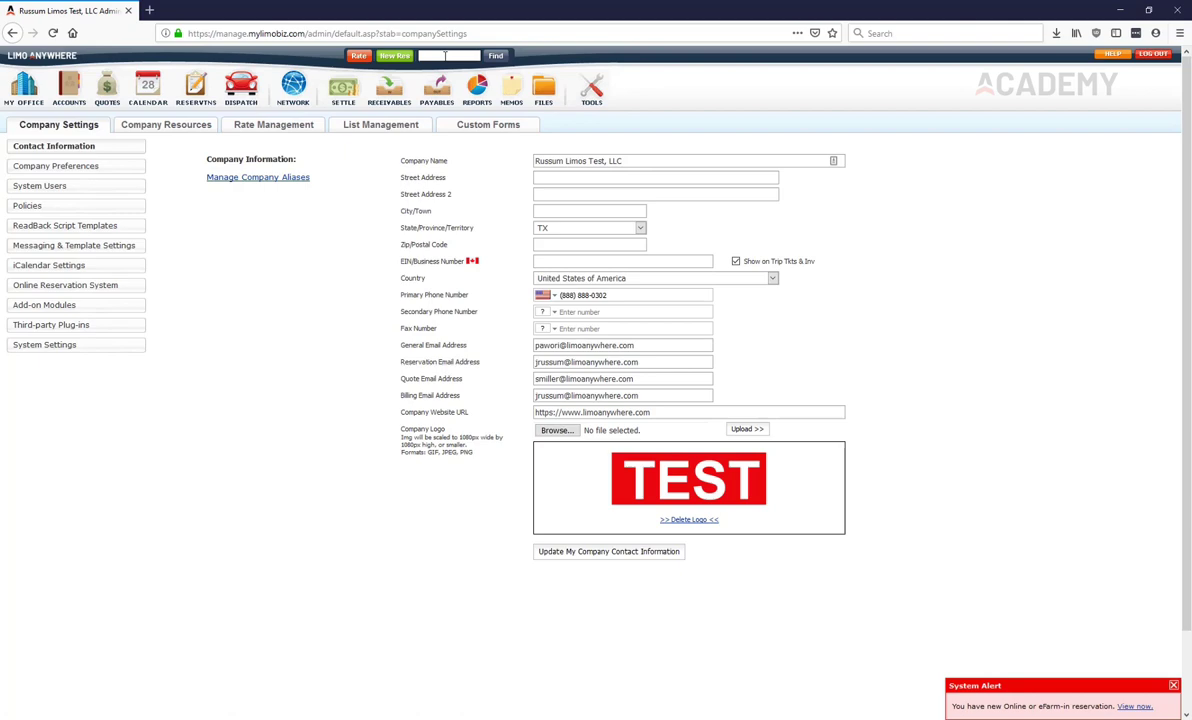
Run a global search for 'doug', listing over 500 reservations and nine quote requests
text(doug)
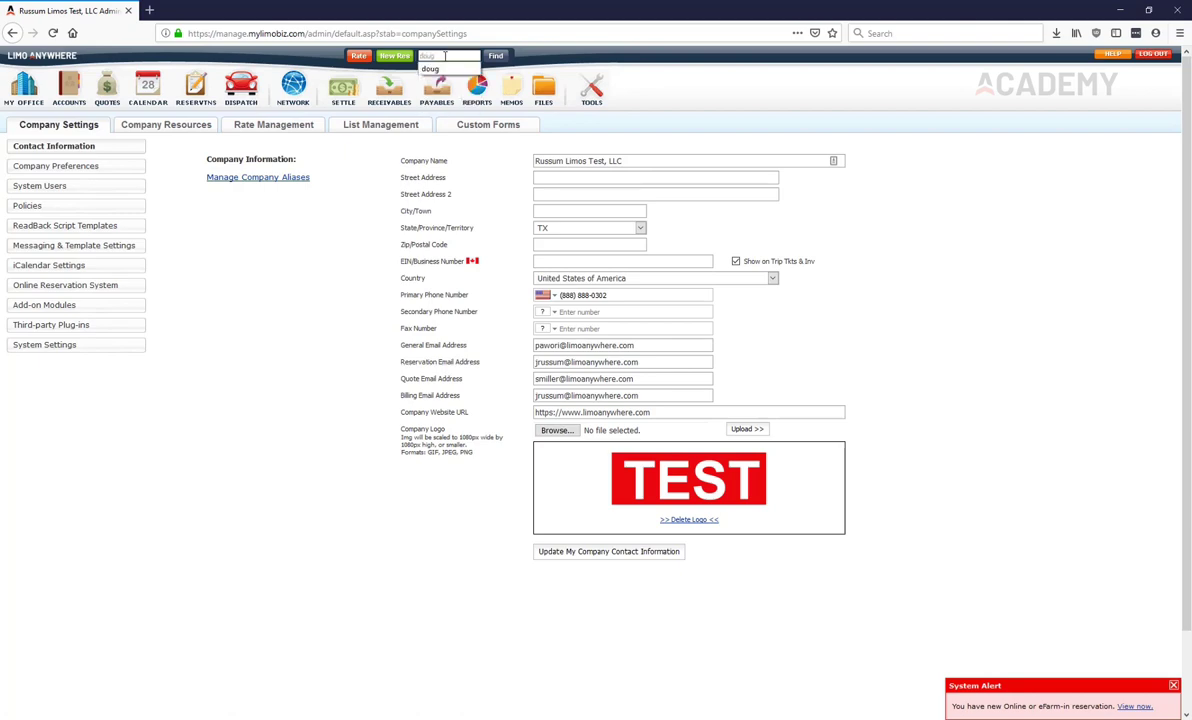
key(Return)
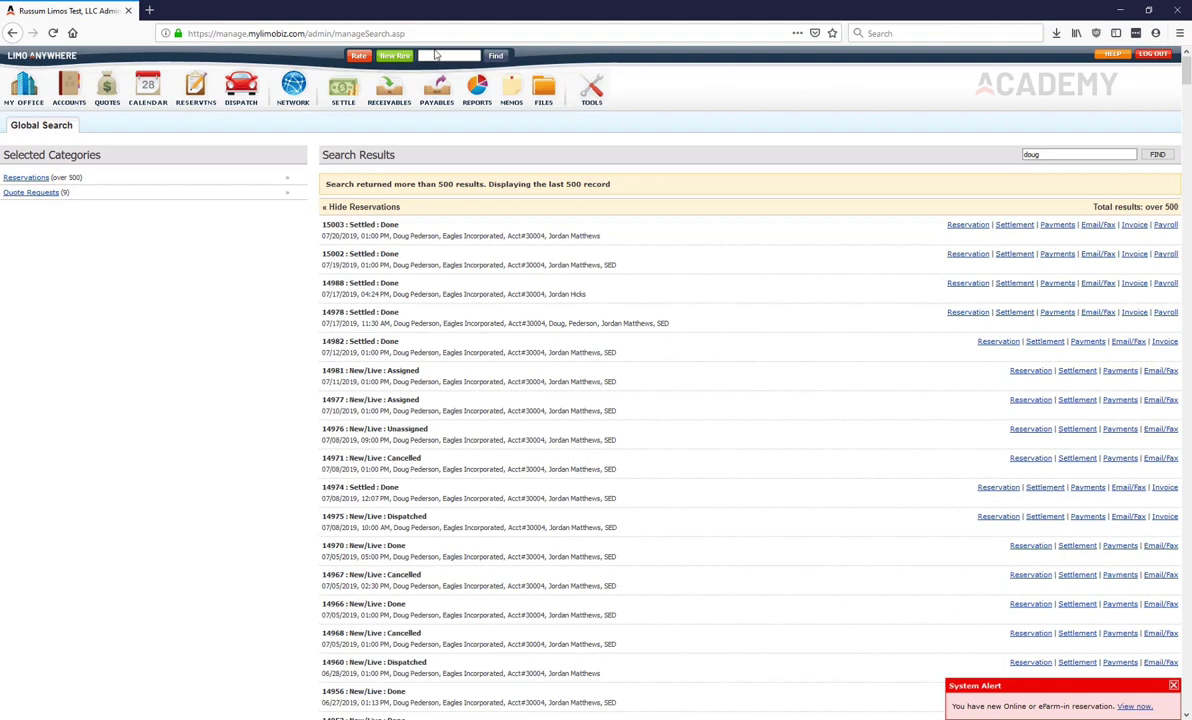
Open My Office's Company Preferences in a new tab
middle_click(22, 87)
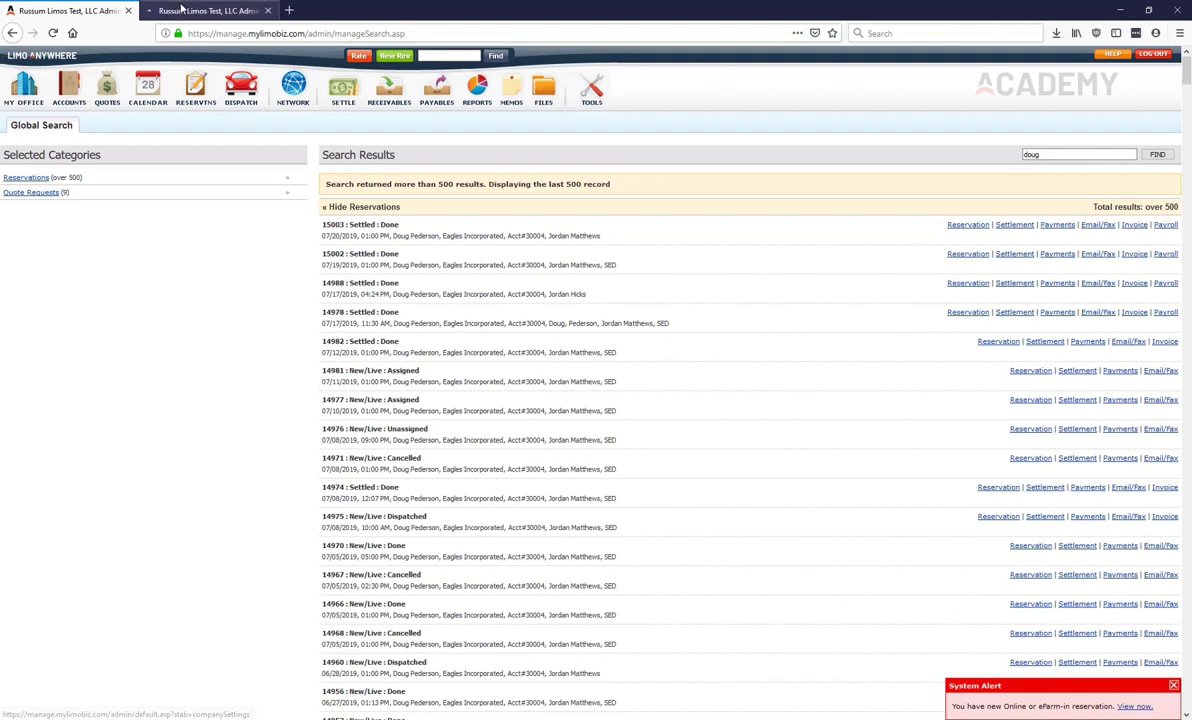
key(ctrl+Tab)
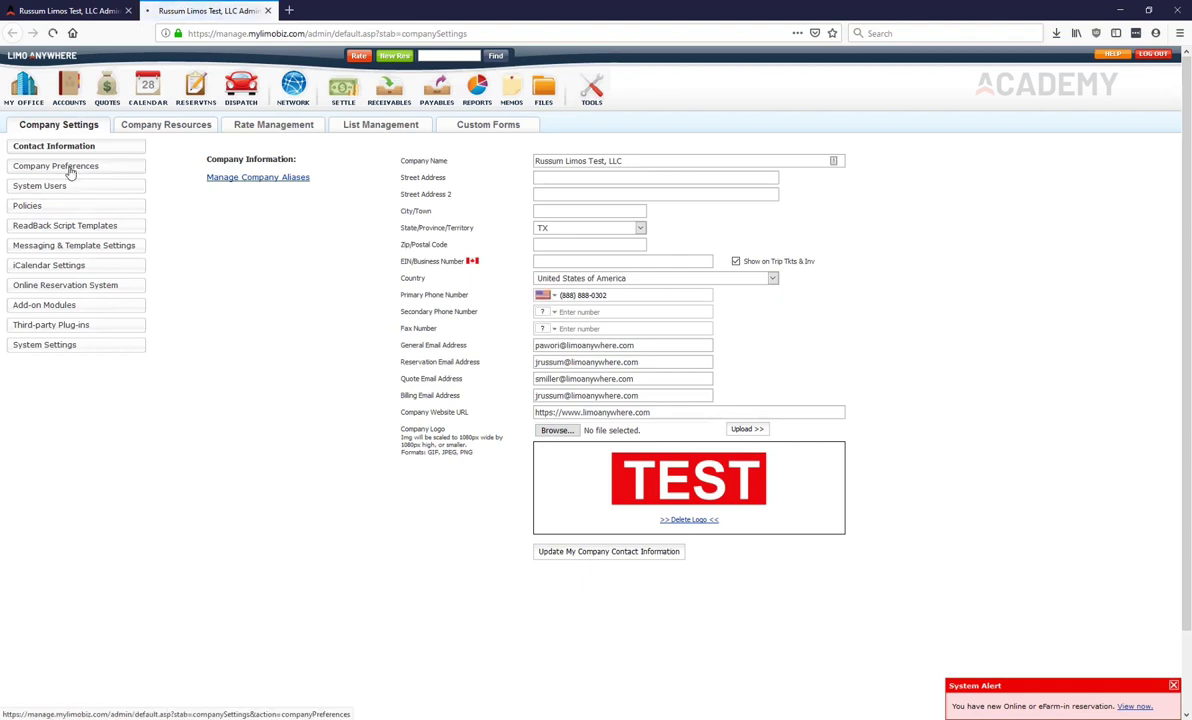
click(70, 169)
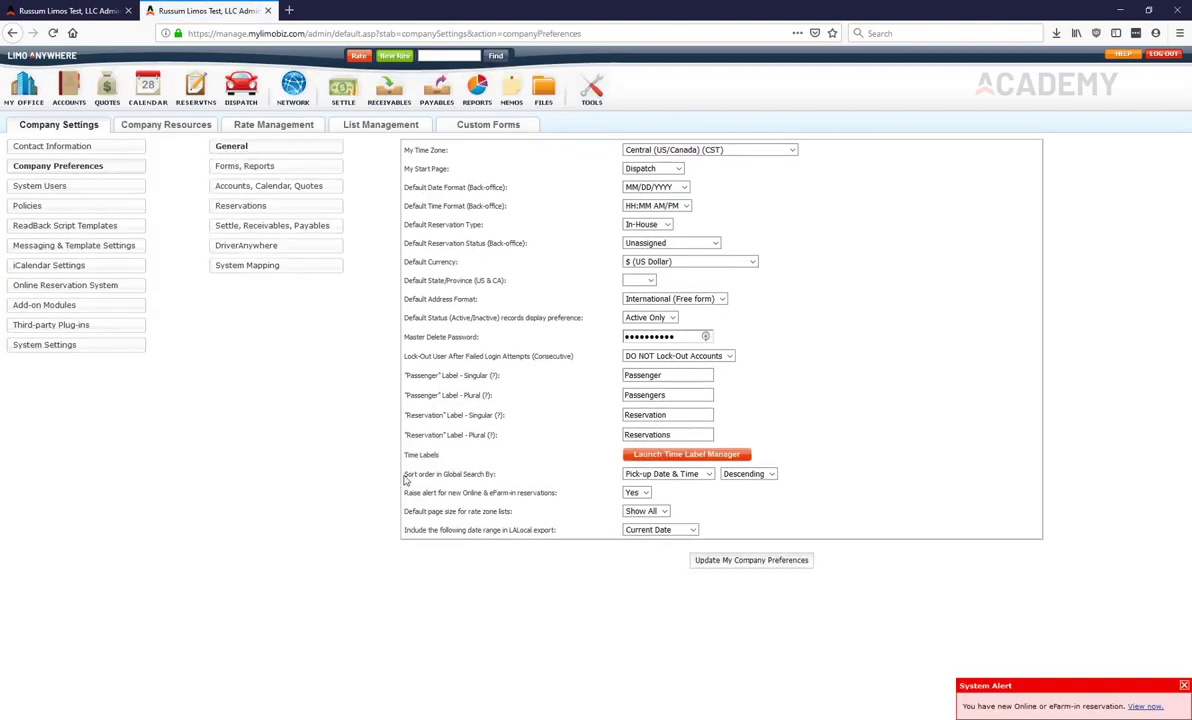
Leave the global search sort order at Pick-up Date & Time, Descending, and return to the results
drag(404, 476, 508, 484)
click(686, 477)
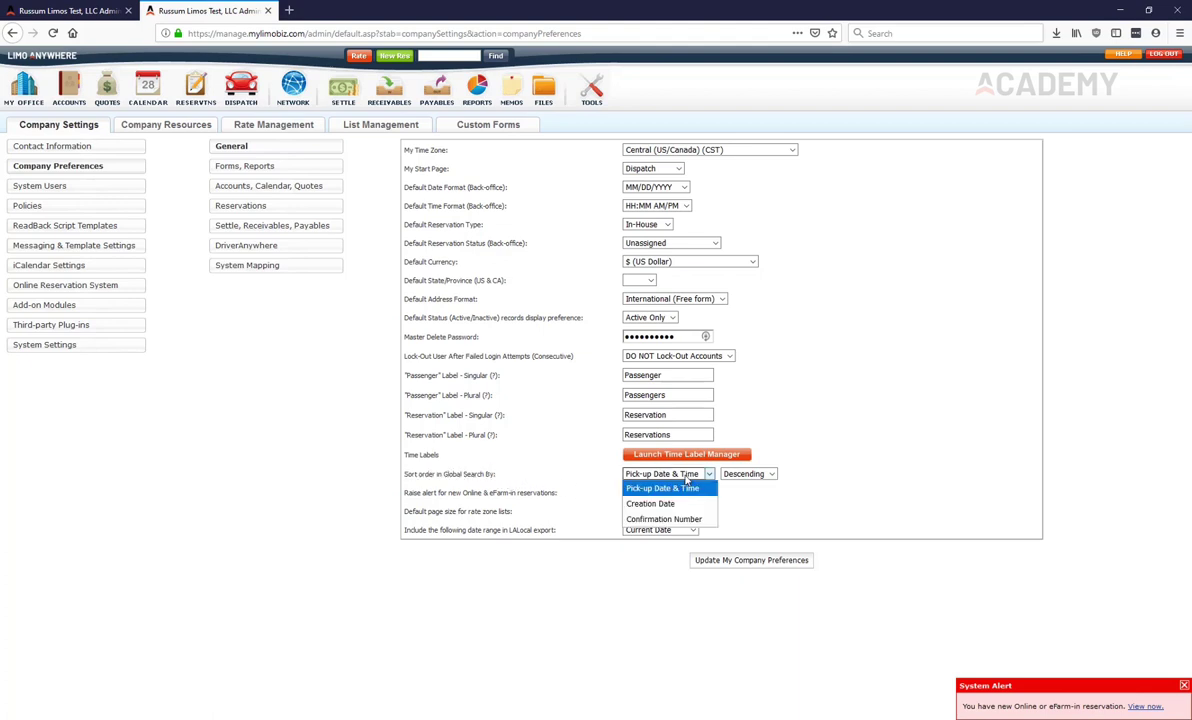
click(686, 486)
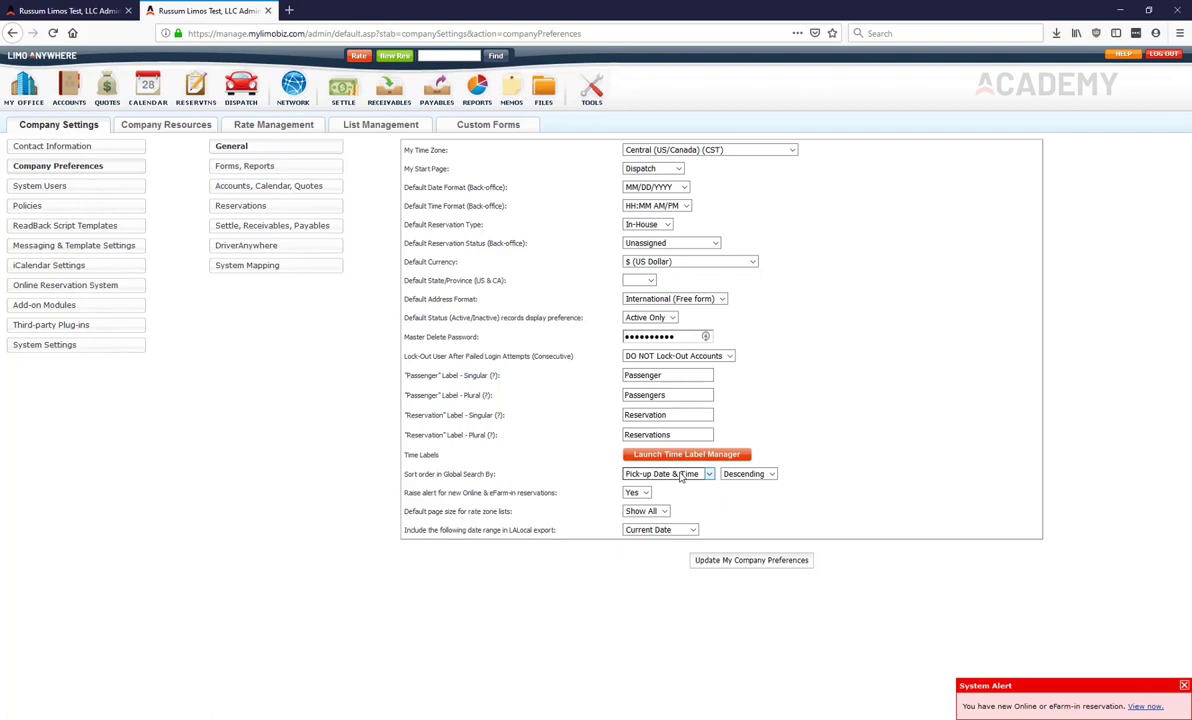
click(741, 476)
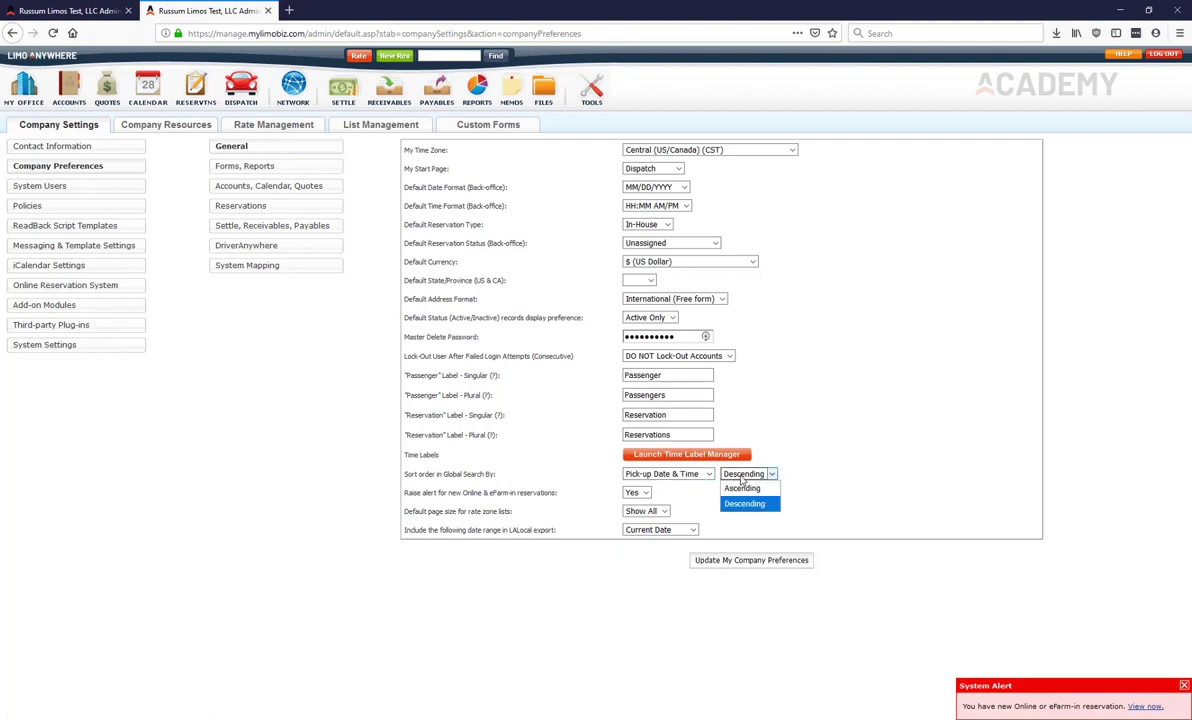
click(741, 477)
click(692, 476)
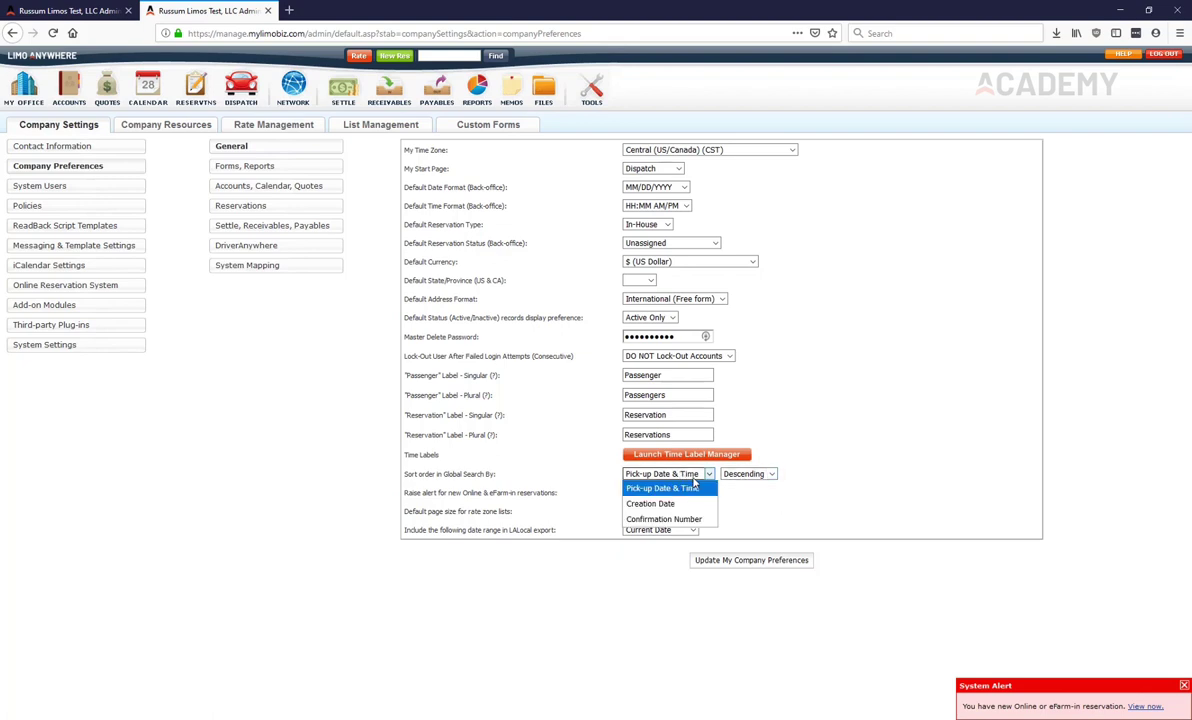
click(694, 485)
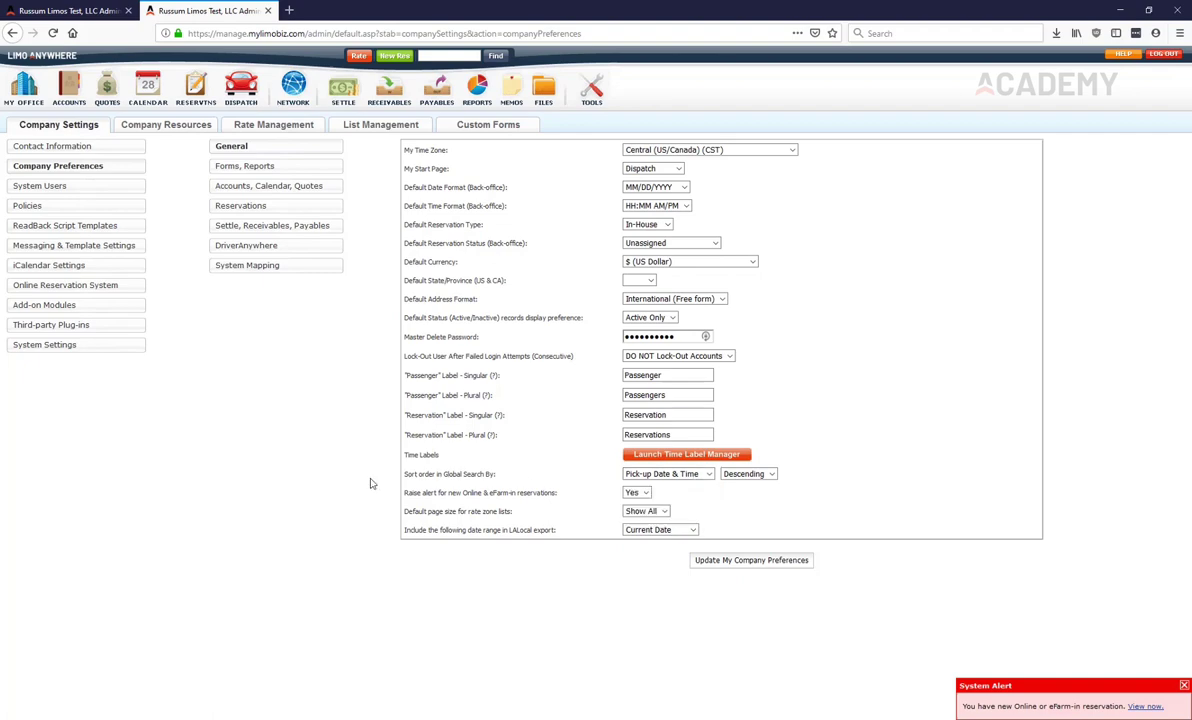
key(ctrl+Tab)
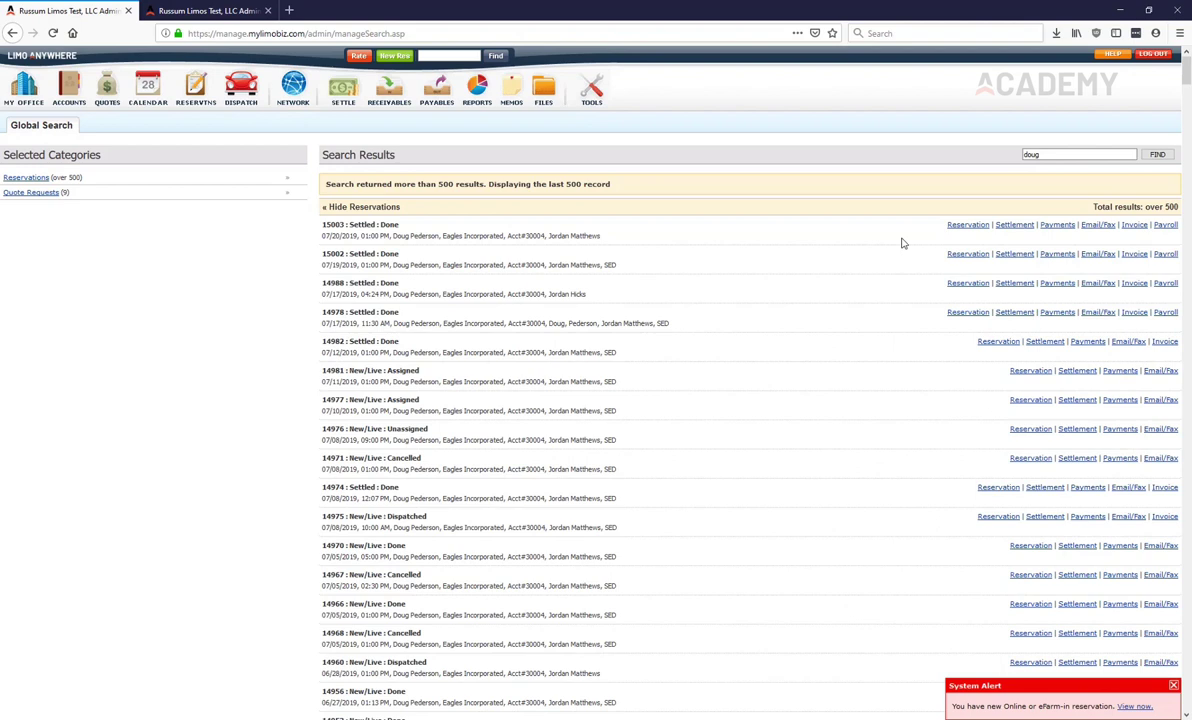
click(1134, 225)
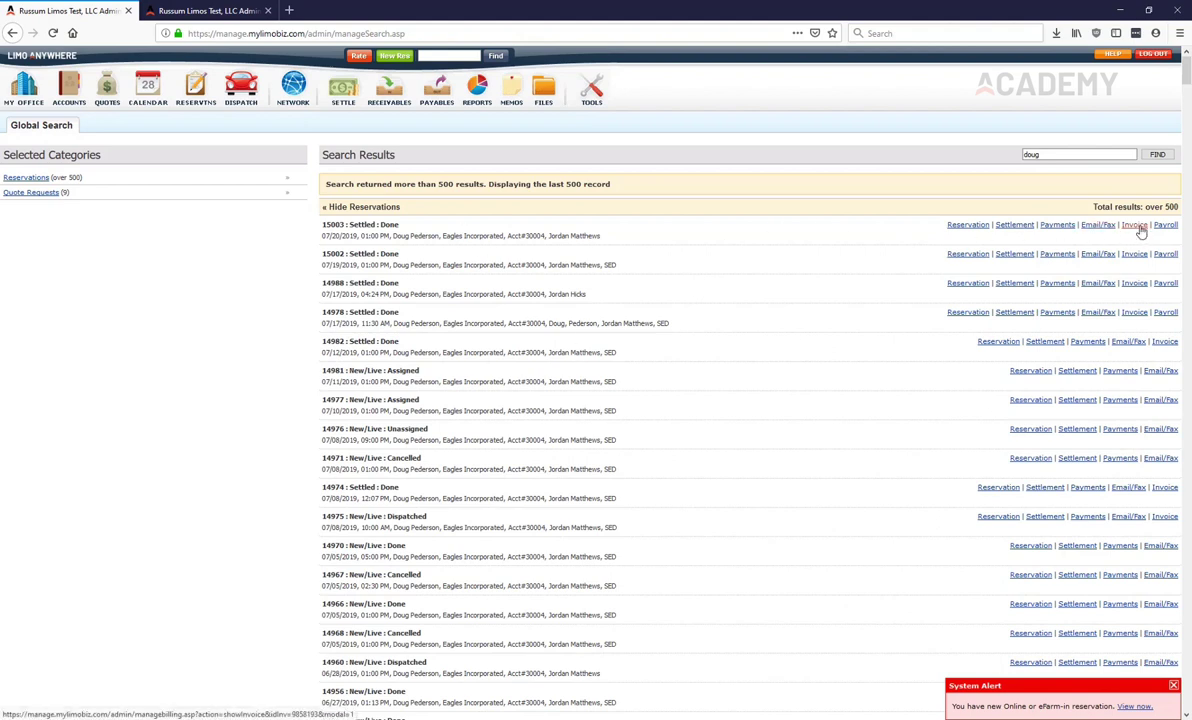
click(1137, 228)
click(1166, 226)
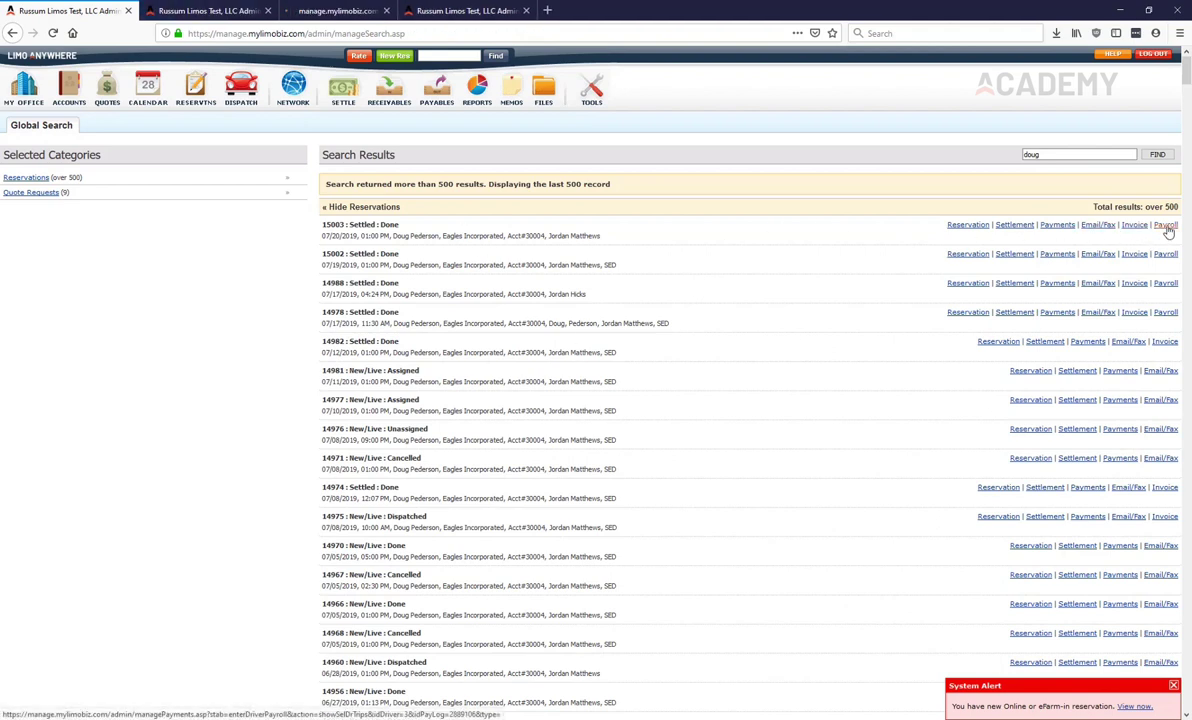
click(205, 10)
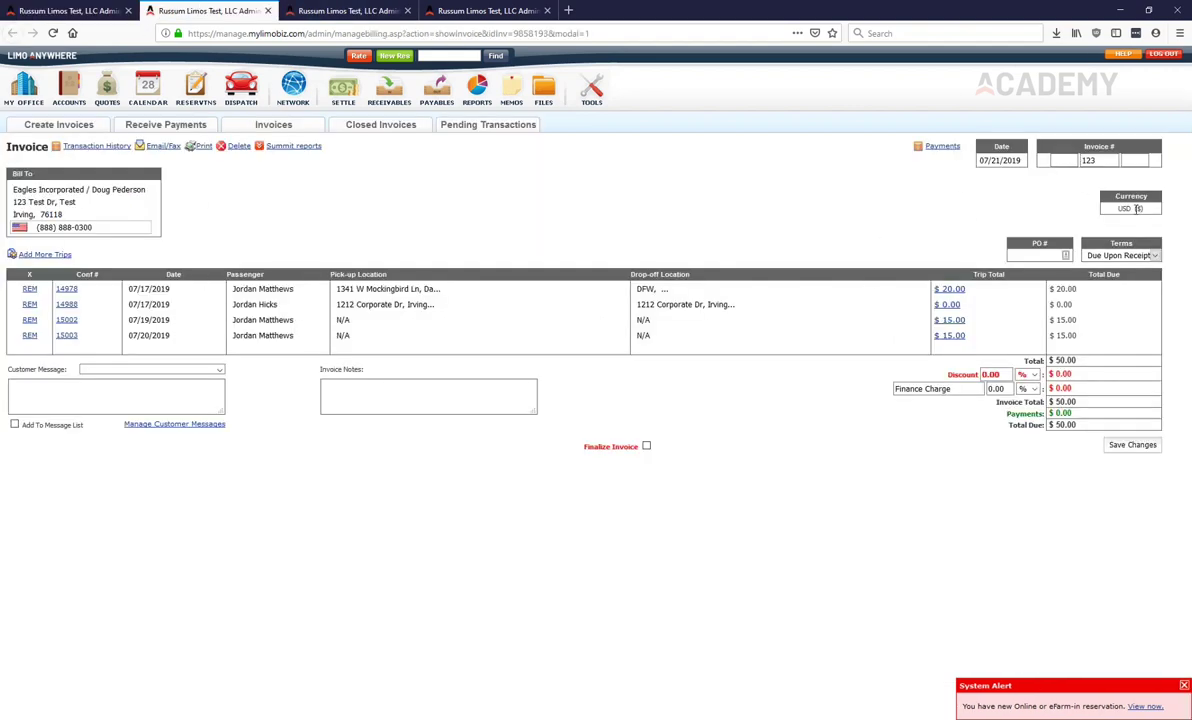
click(360, 11)
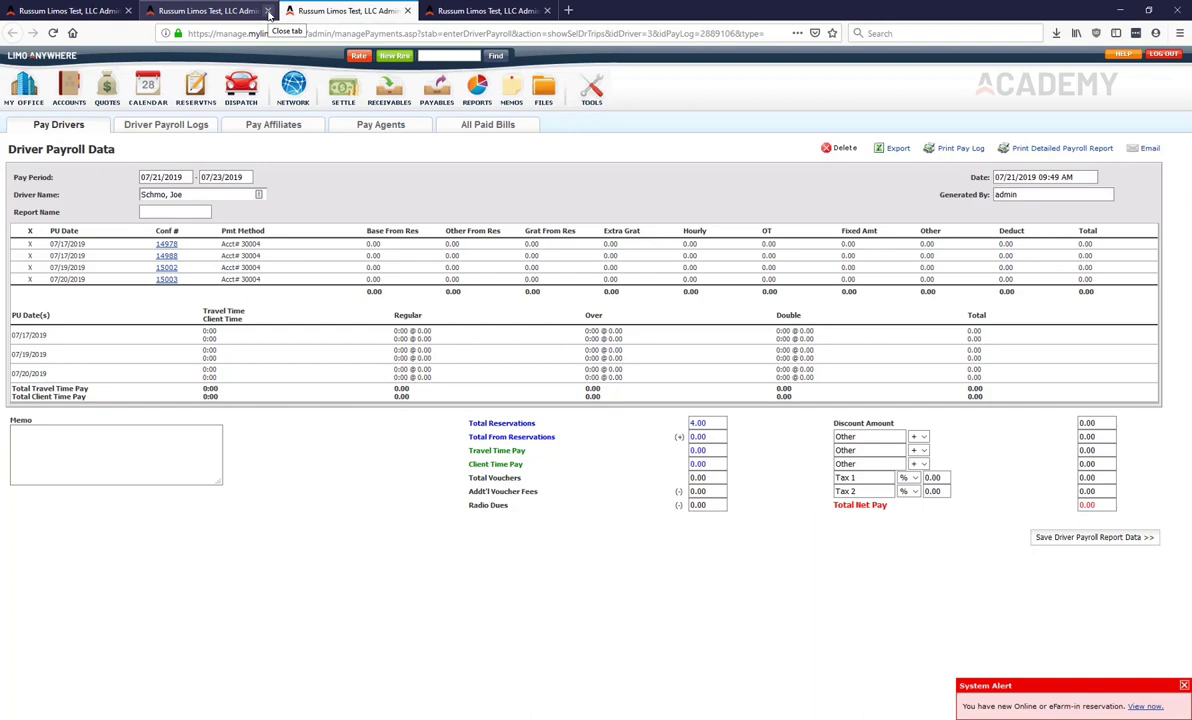
click(268, 13)
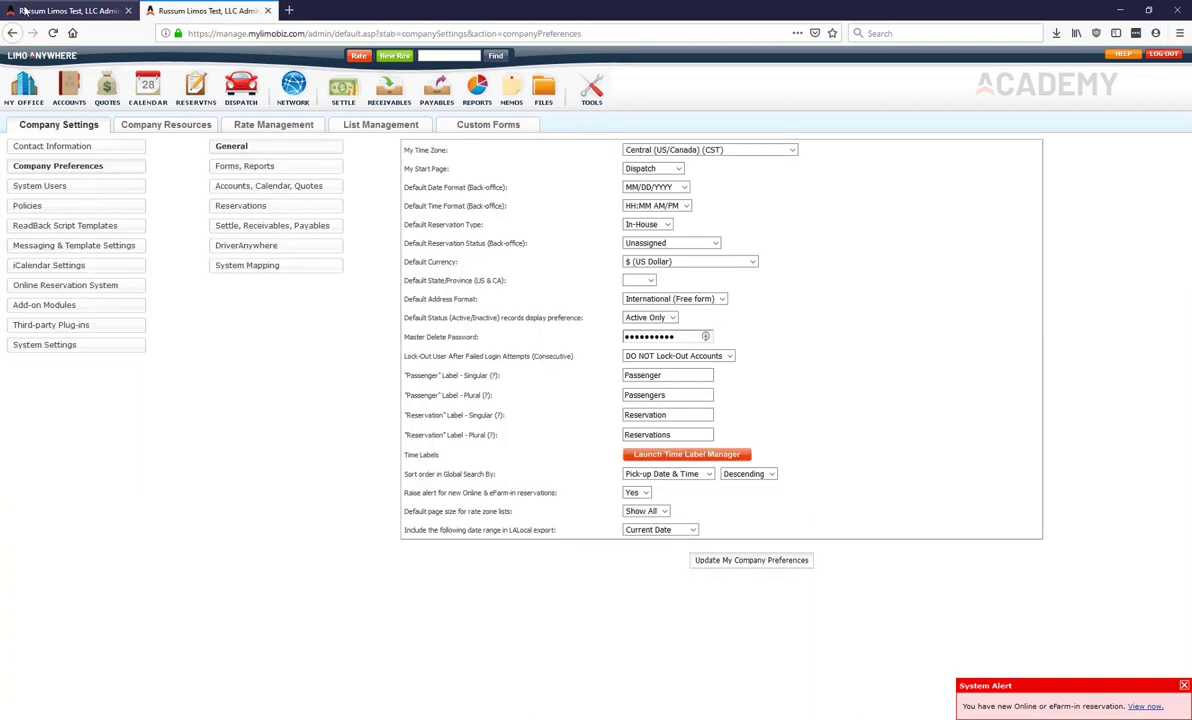
click(65, 10)
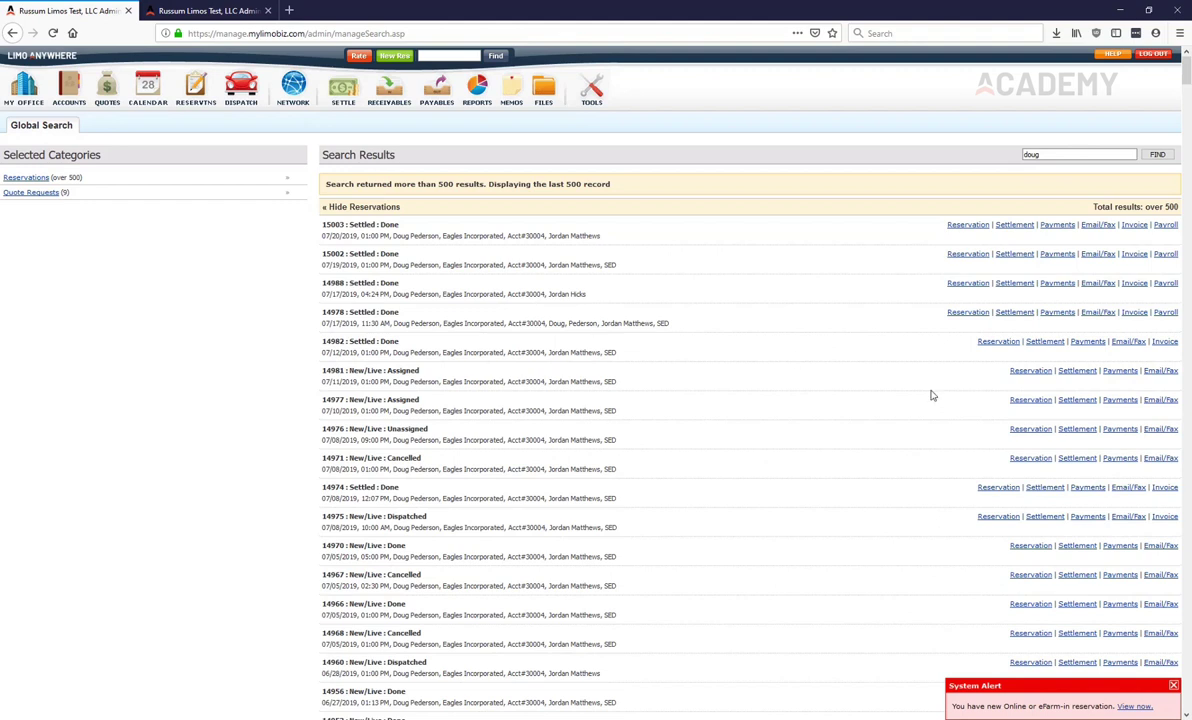
middle_click(975, 258)
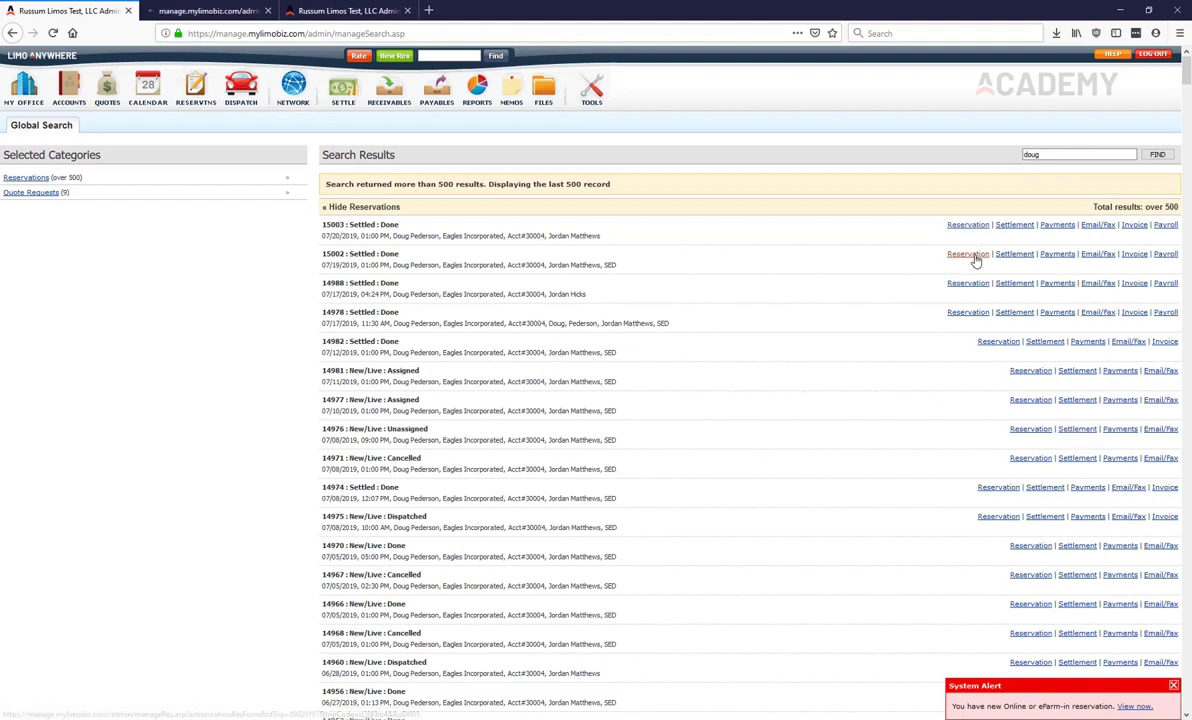
middle_click(968, 284)
middle_click(968, 314)
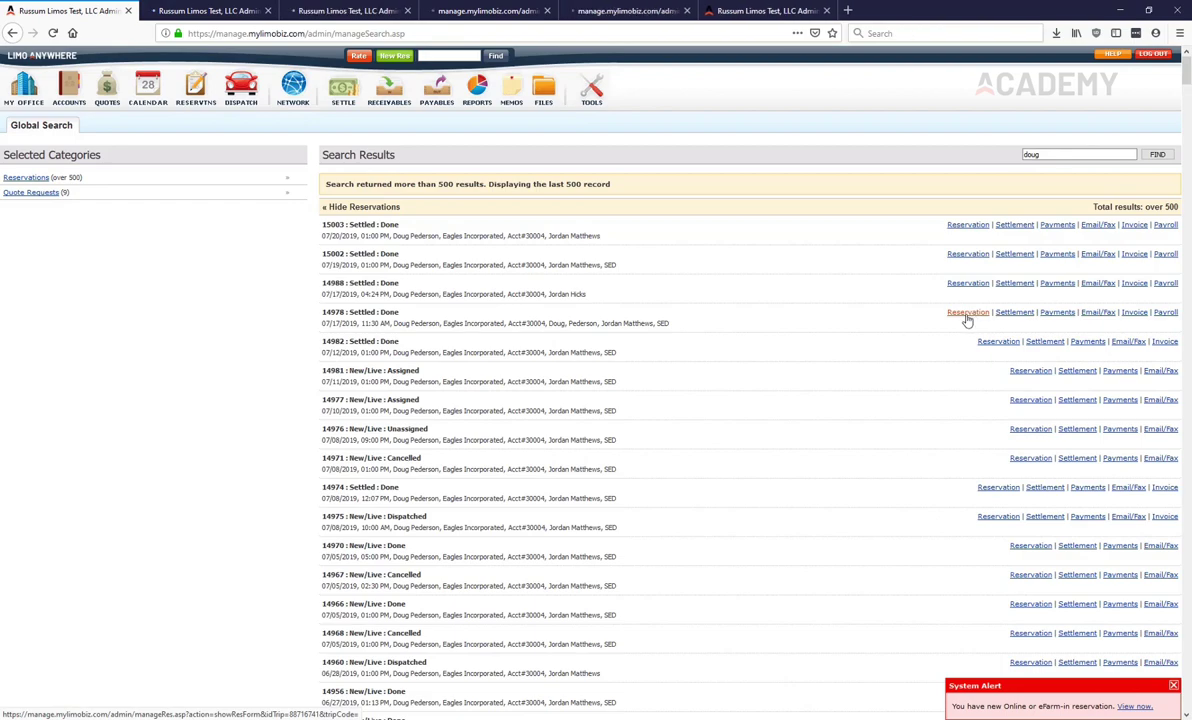
click(207, 10)
click(347, 10)
click(459, 8)
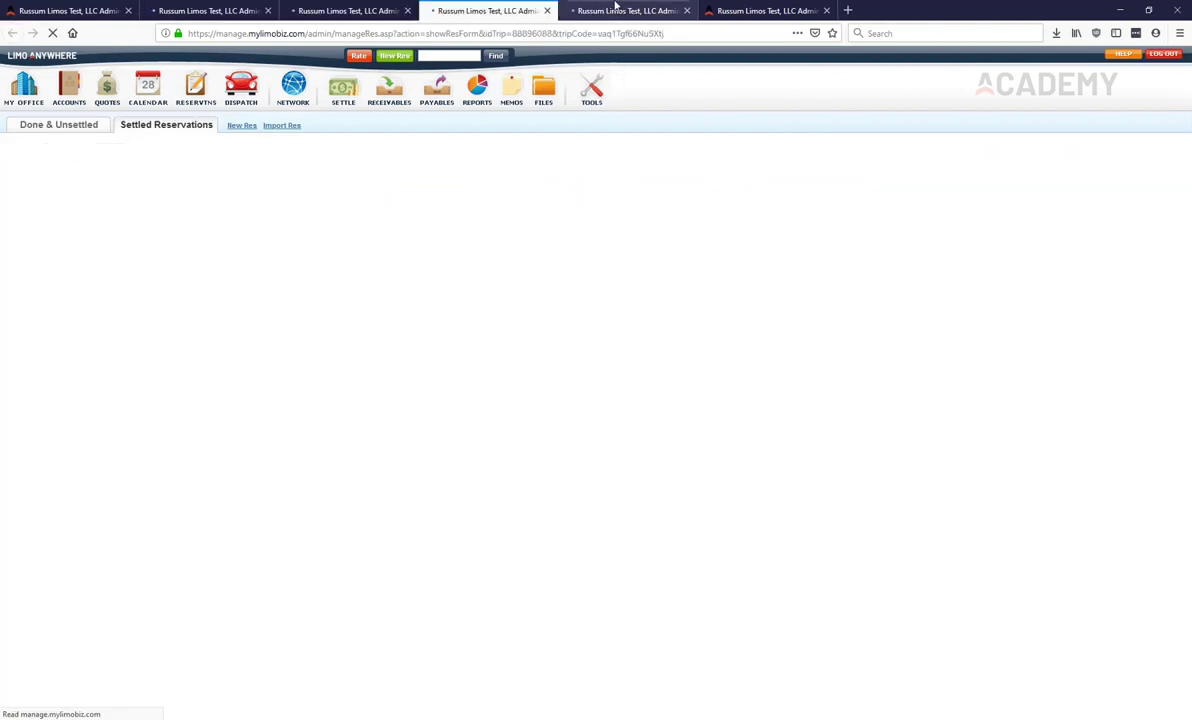
click(234, 10)
click(268, 11)
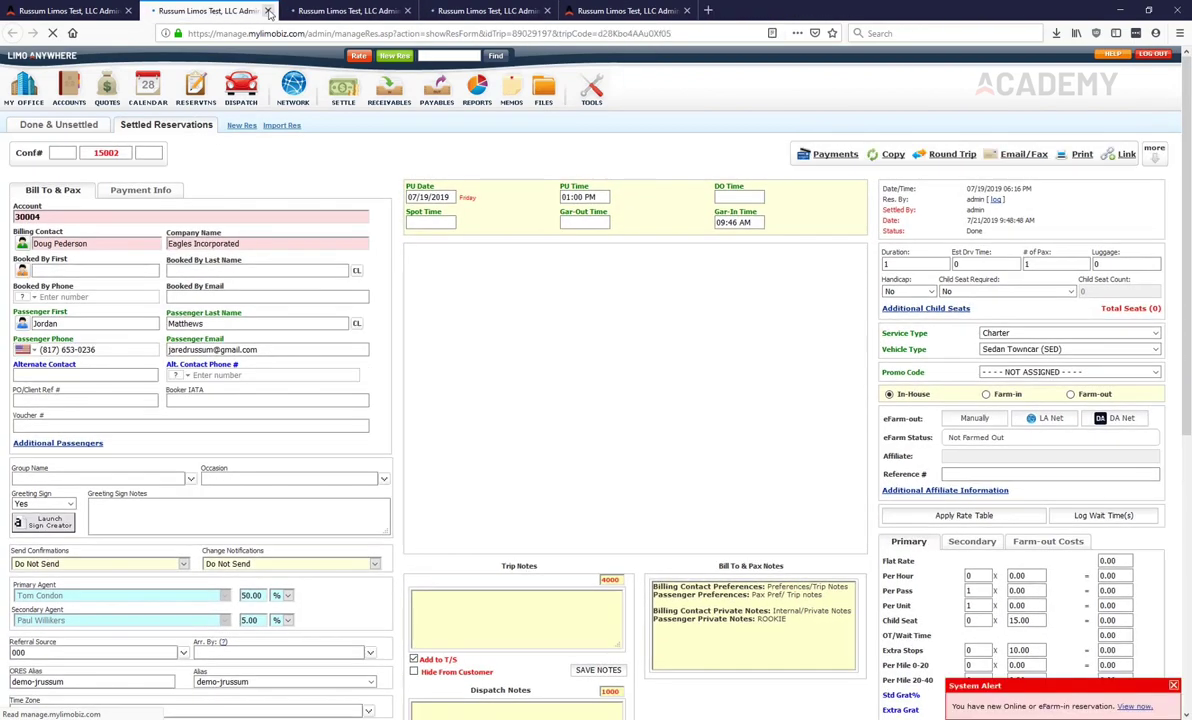
click(268, 11)
click(268, 11)
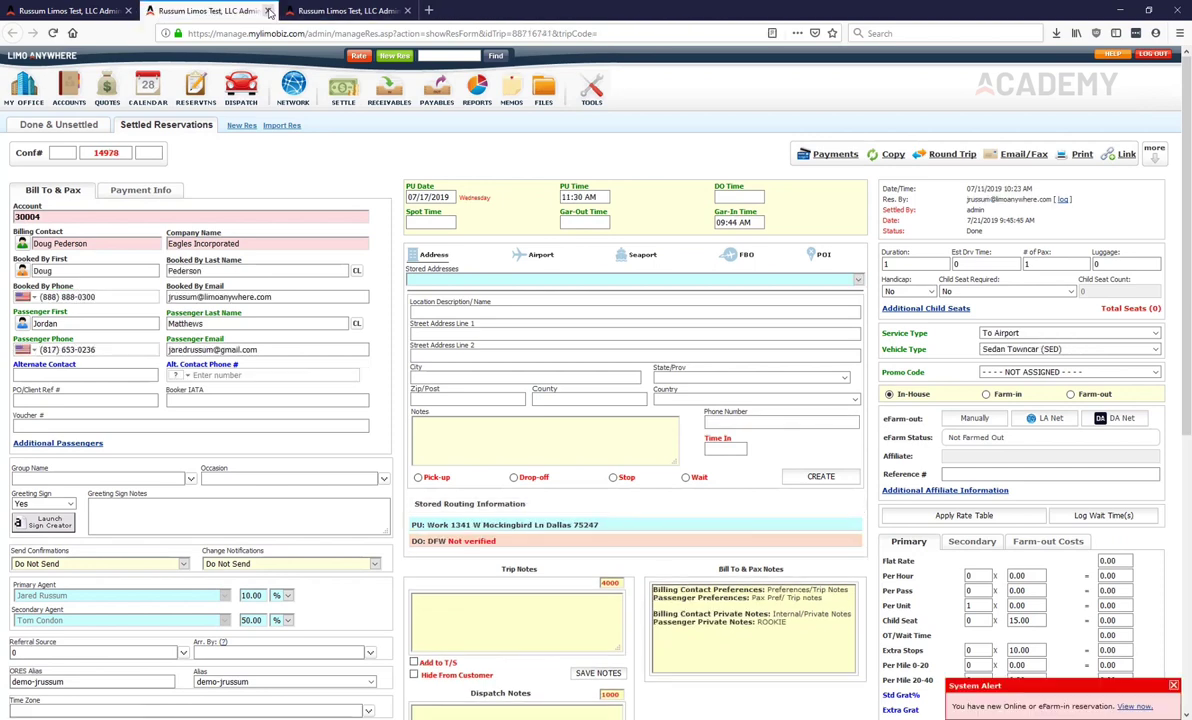
click(193, 11)
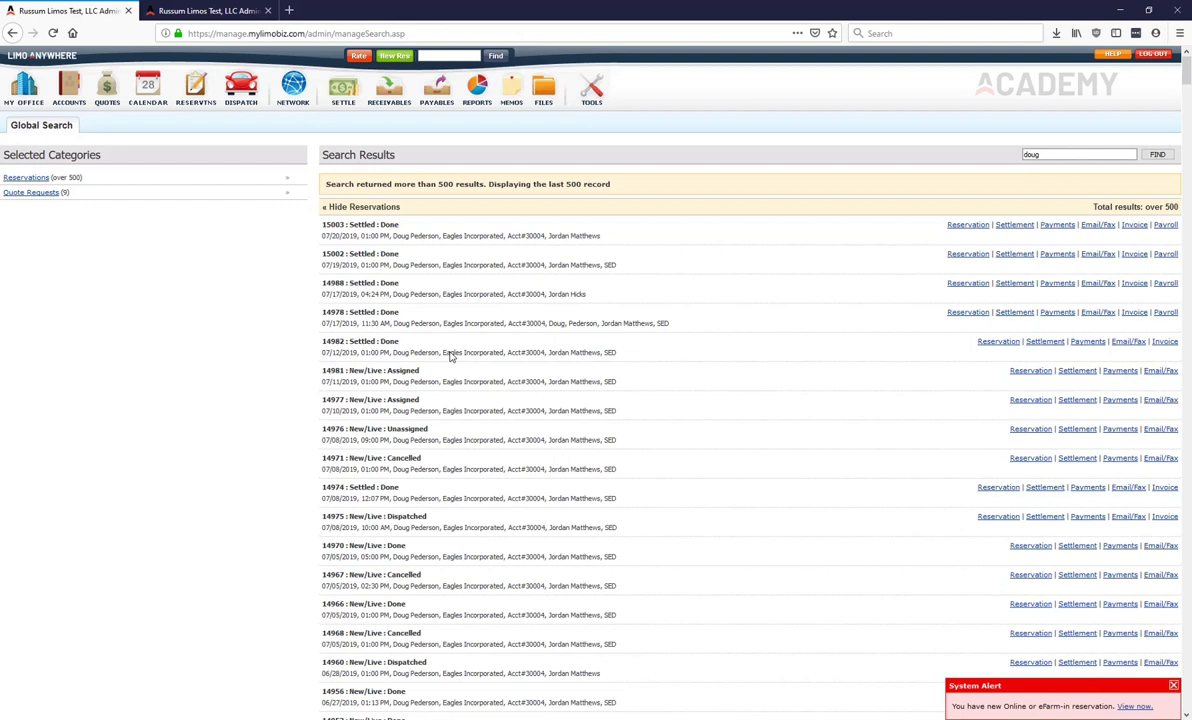
click(336, 207)
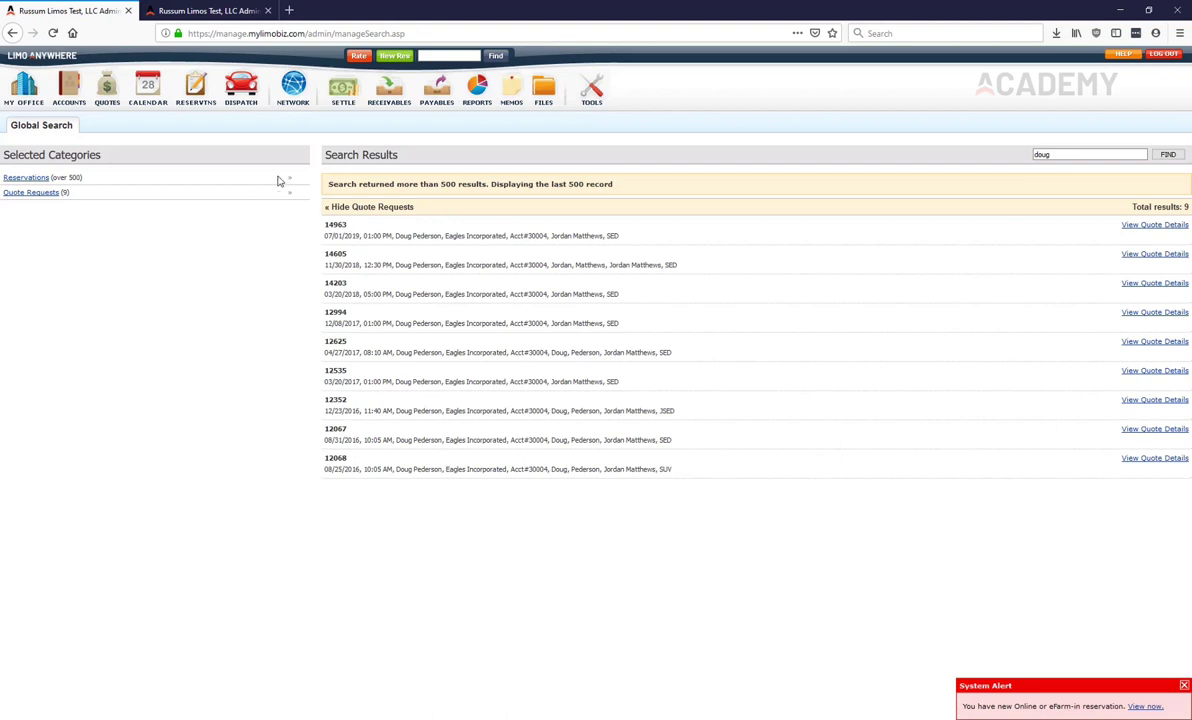
click(27, 178)
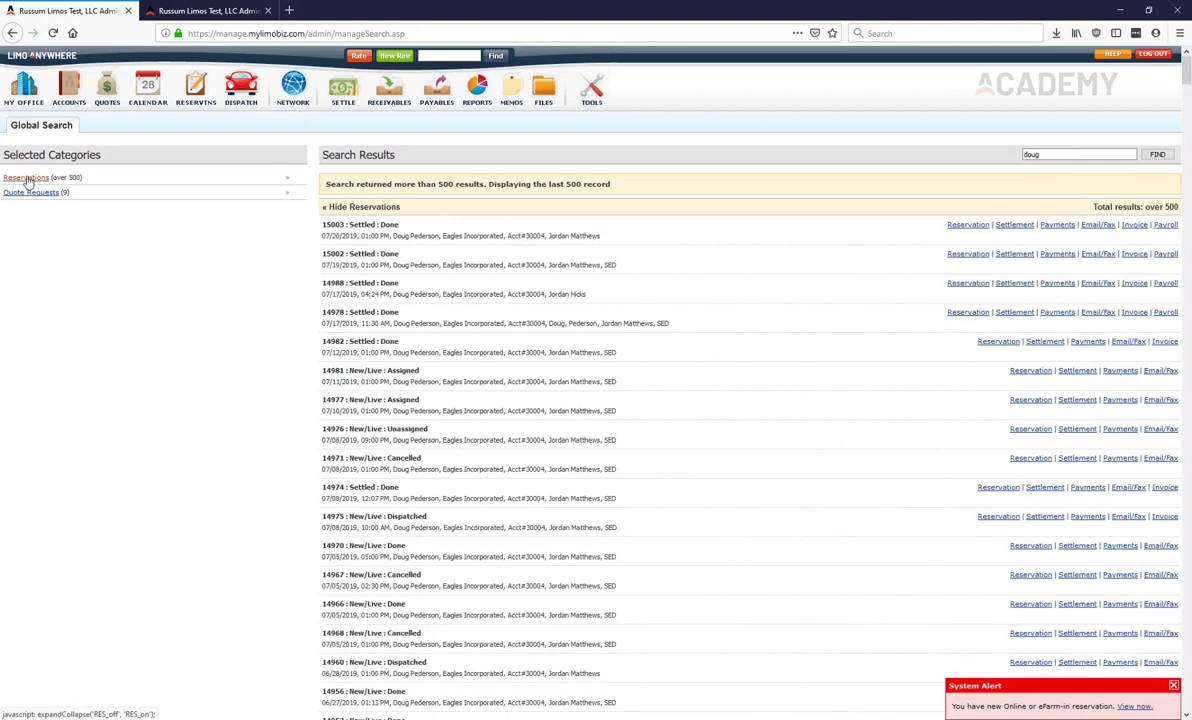